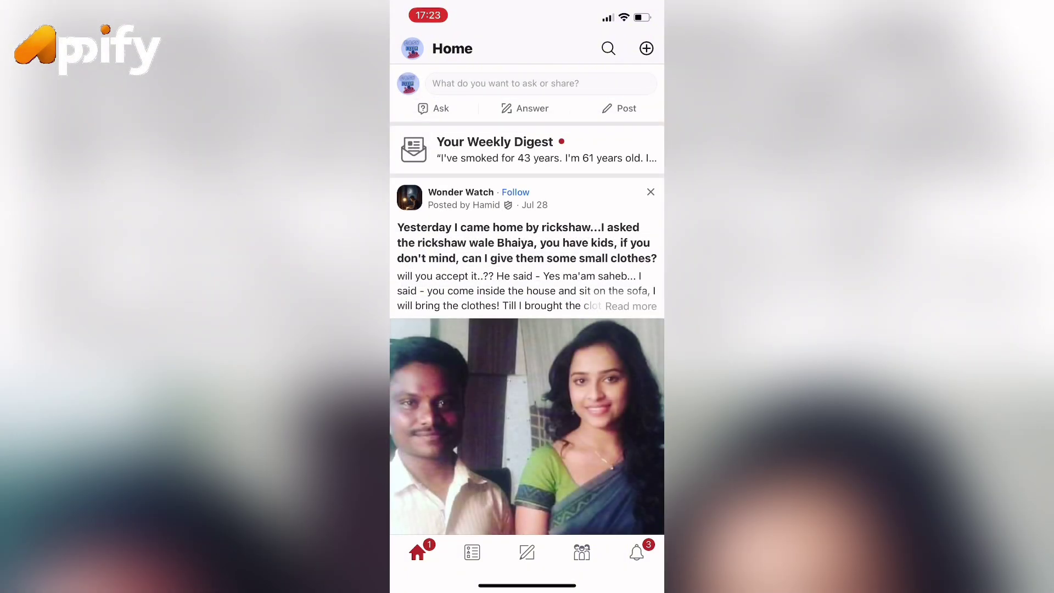
Go to the Answer feed and start an answer to the motorcycle occupations question
click(471, 552)
click(526, 552)
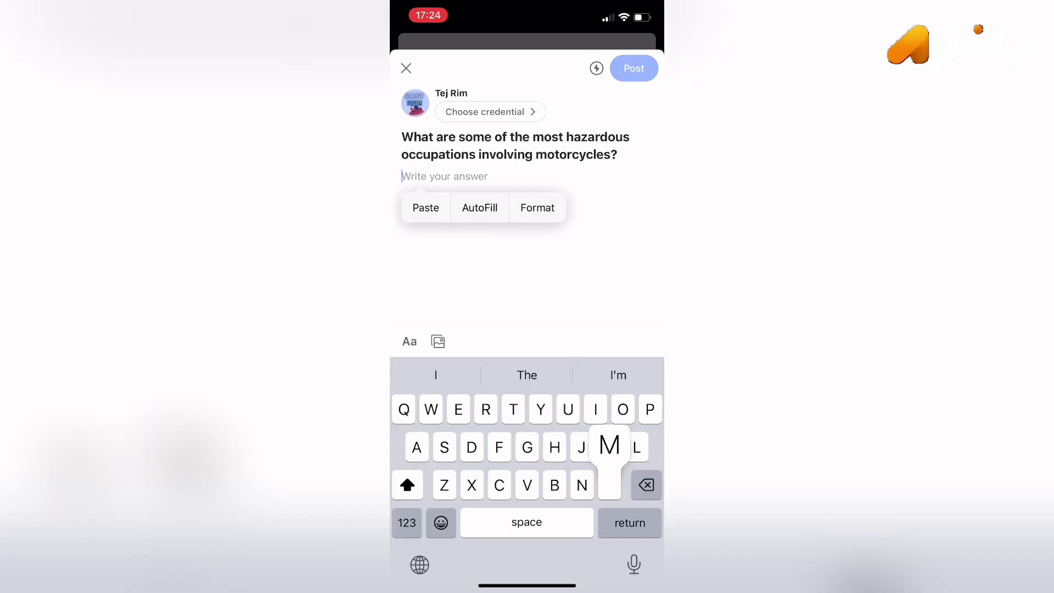
text(Motorc)
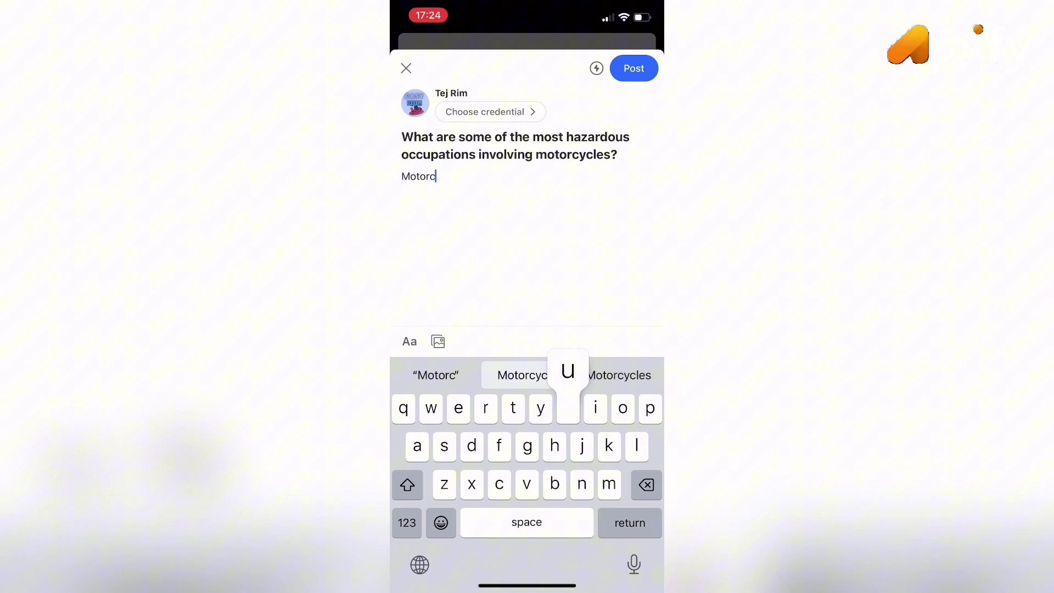
text(ycle )
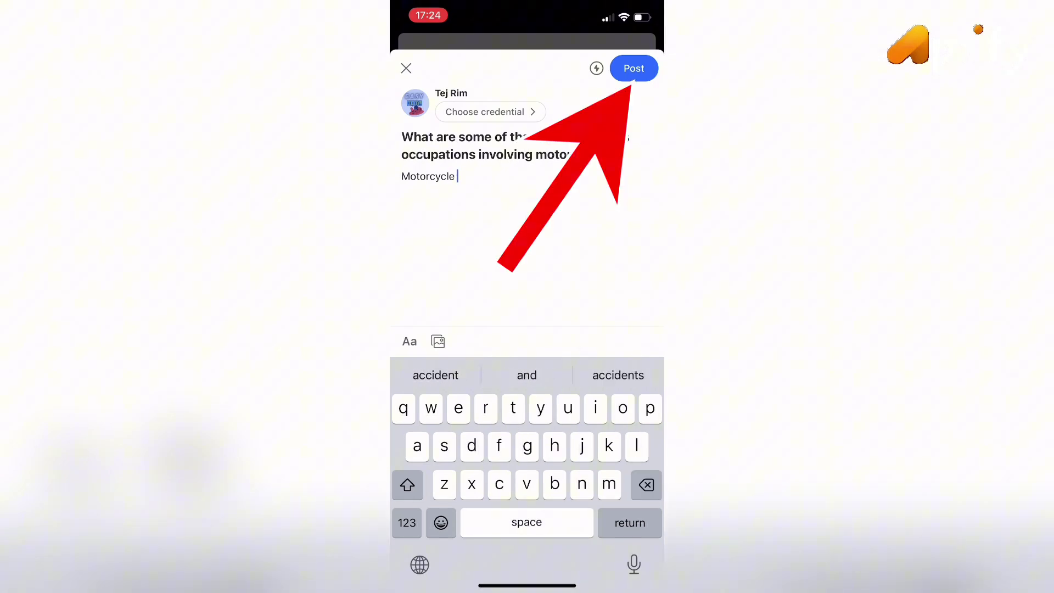
text('c)
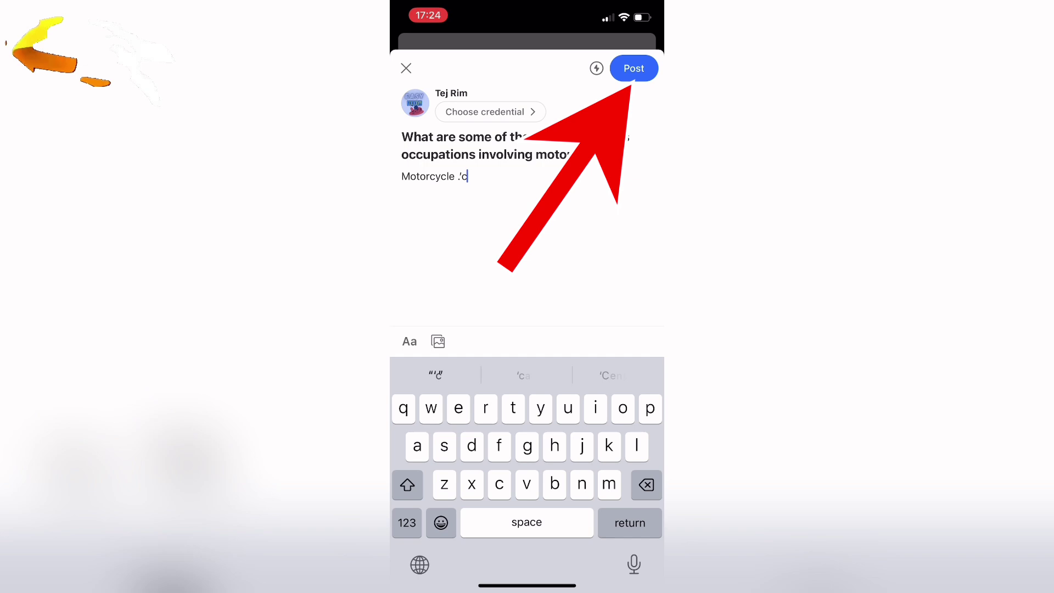
Erase the stray characters typed after 'Motorcycle' in the answer draft
key(BackSpace)
key(BackSpace)
text(,)
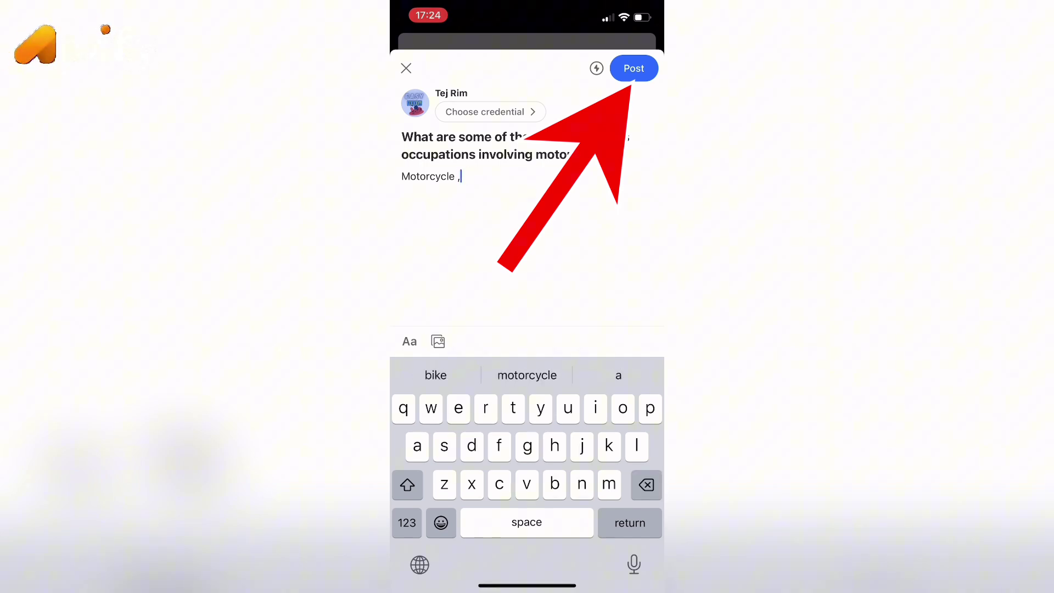
text(motorc)
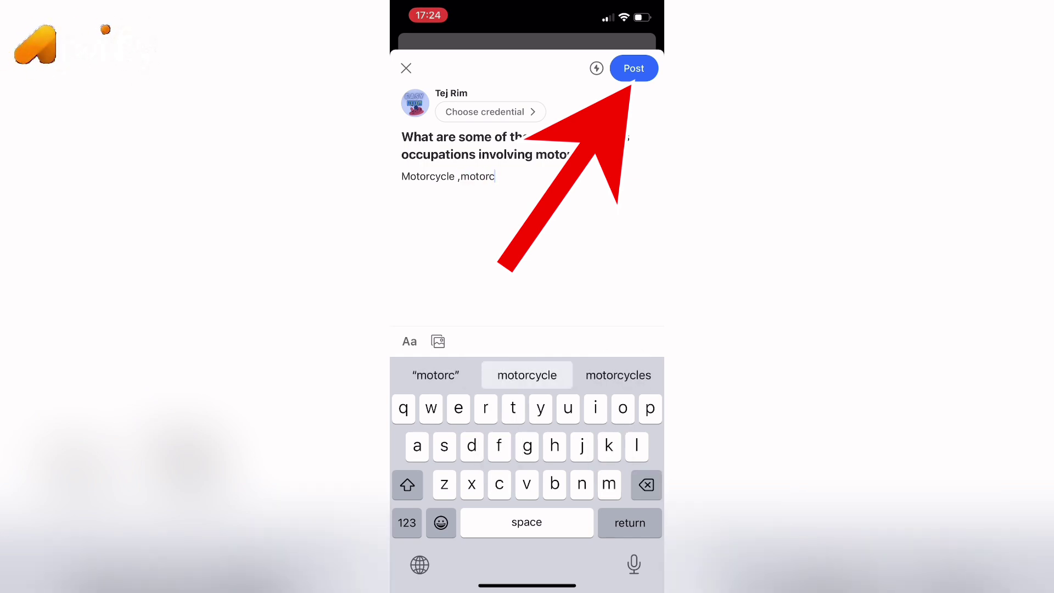
text(ycle )
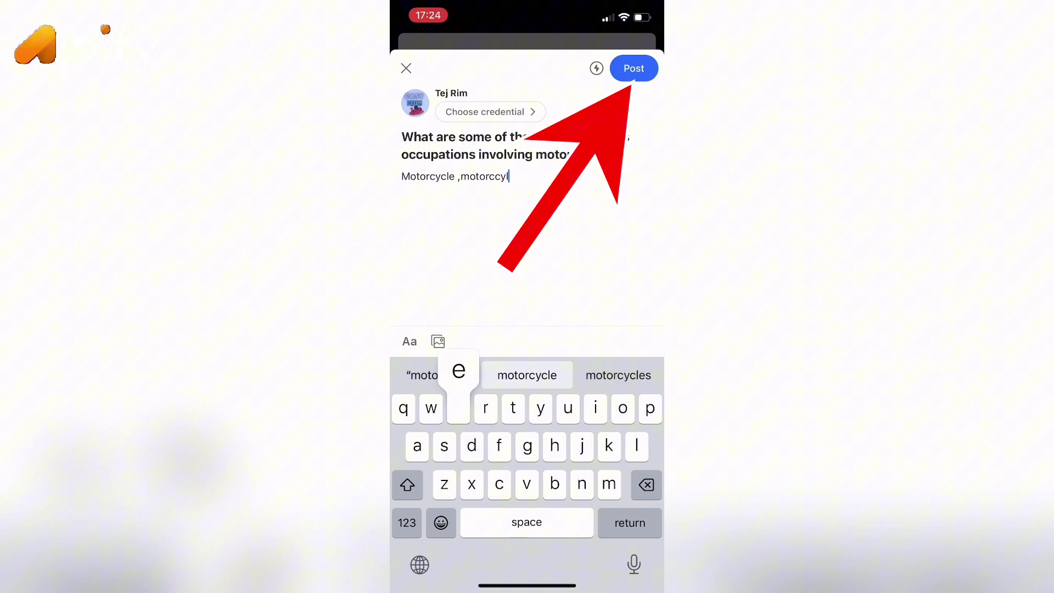
text(cour)
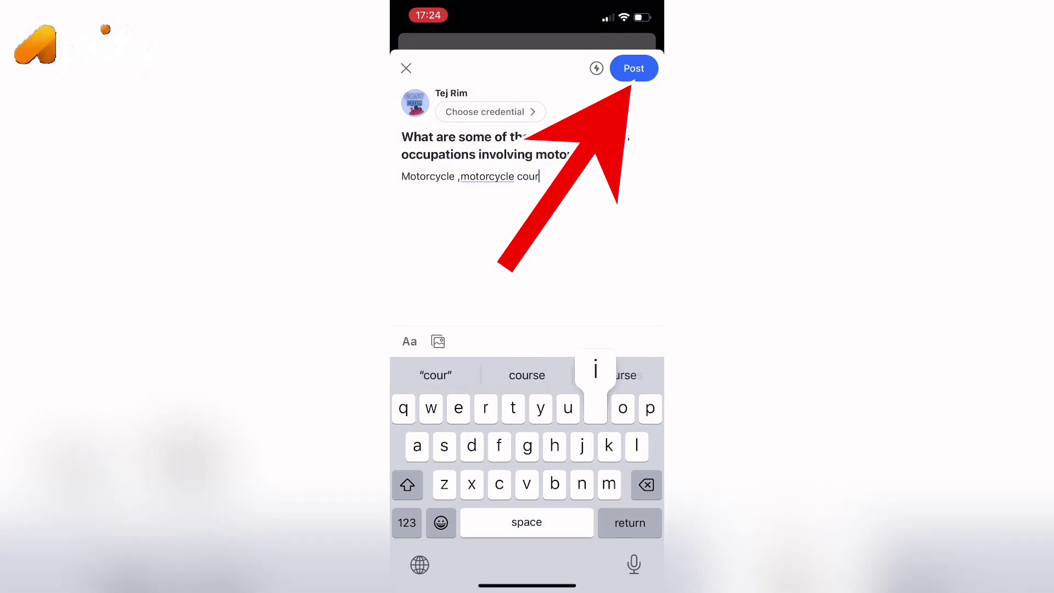
text(ier)
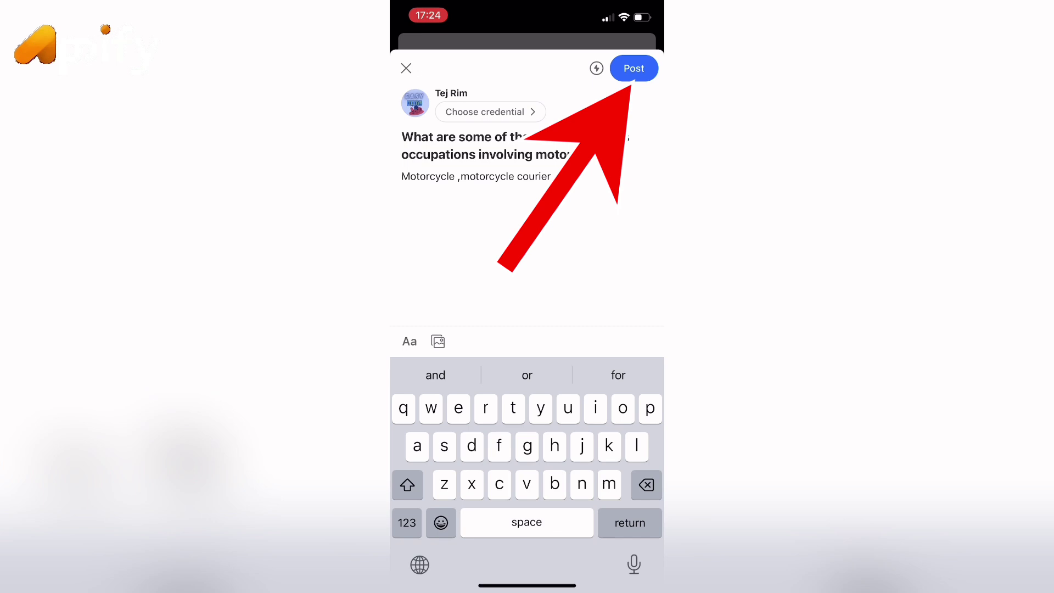
Add a new line after 'Motorcycle ,motorcycle courier' before posting the answer
key(Return)
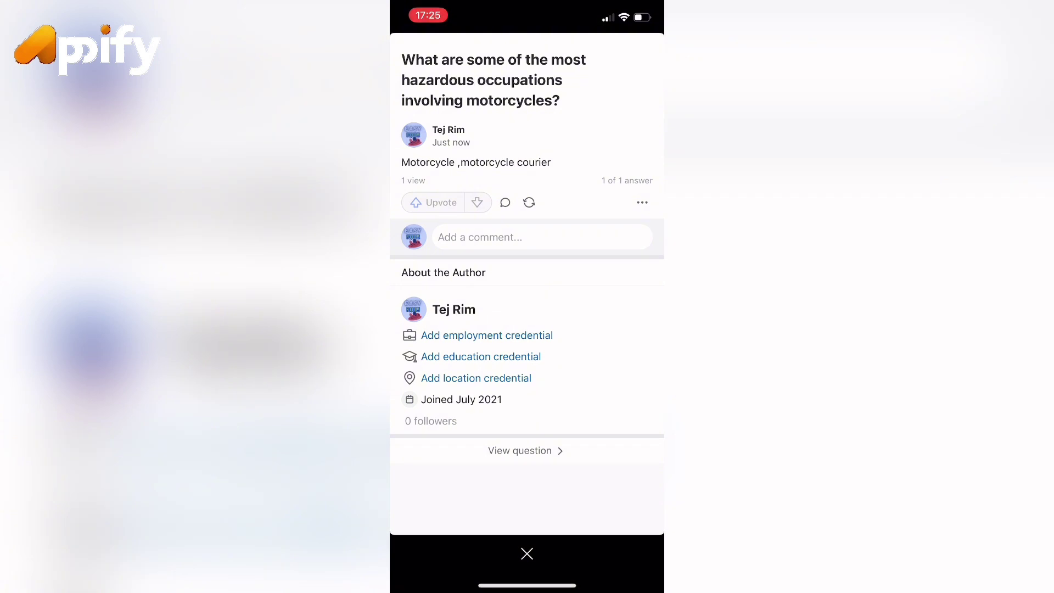
Close the posted motorcycle courier answer to return to the suggested questions
click(527, 554)
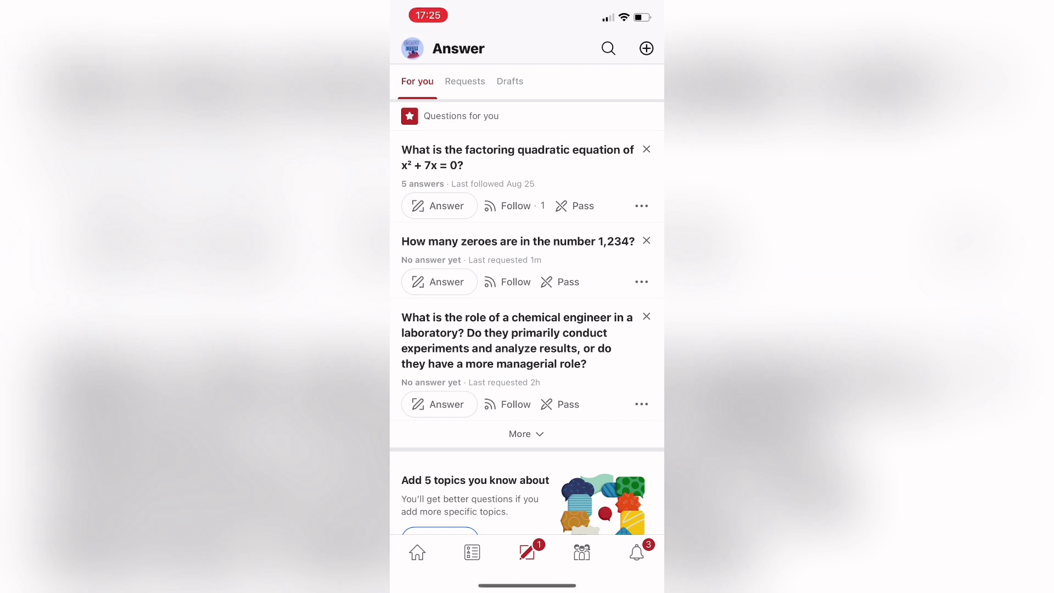